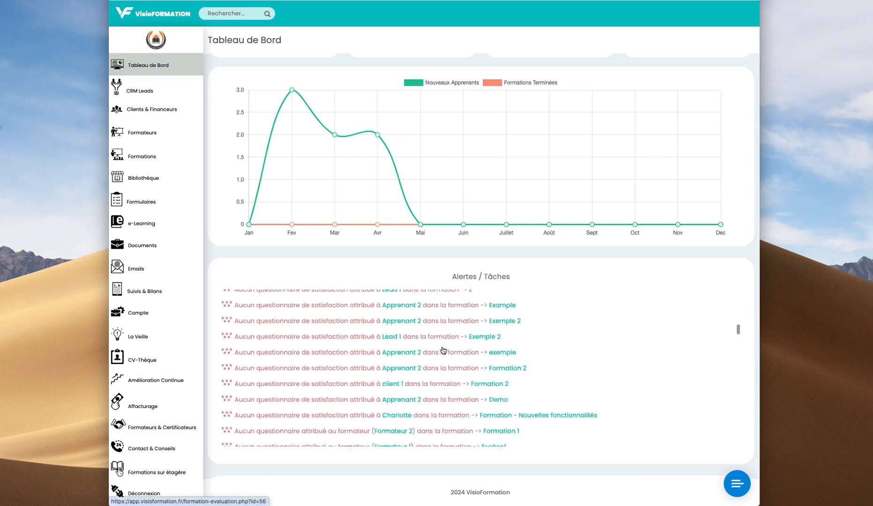
- Review the dashboard alerts, highlighting the document type, unconfirmed convention and MICRO certificate text
scroll(442, 346, "down", 10)
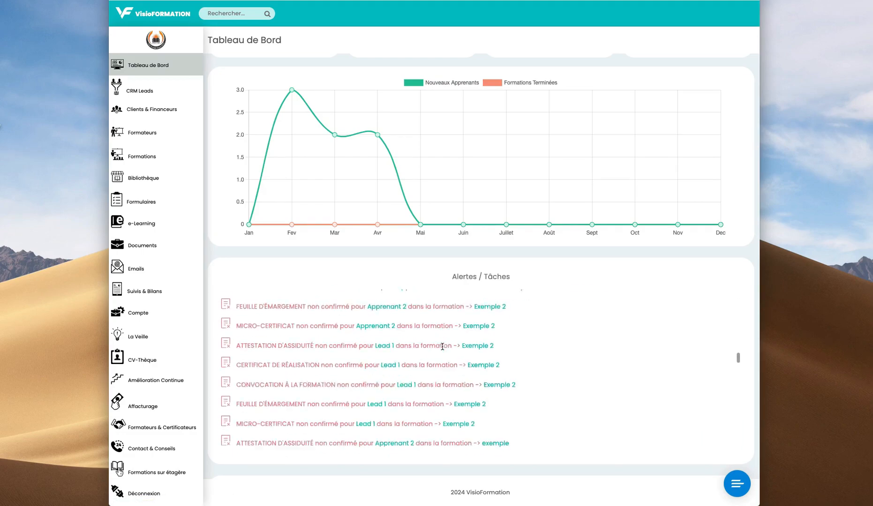
scroll(442, 346, "down", 10)
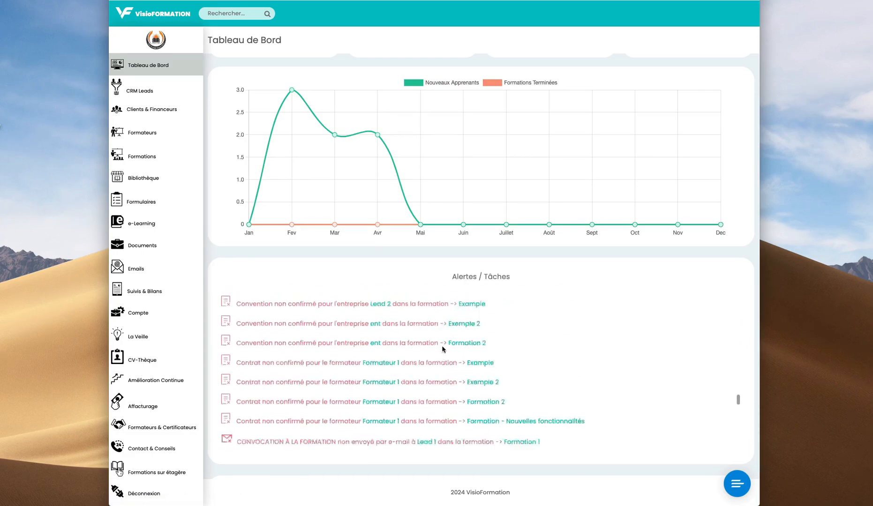
scroll(442, 349, "down", 10)
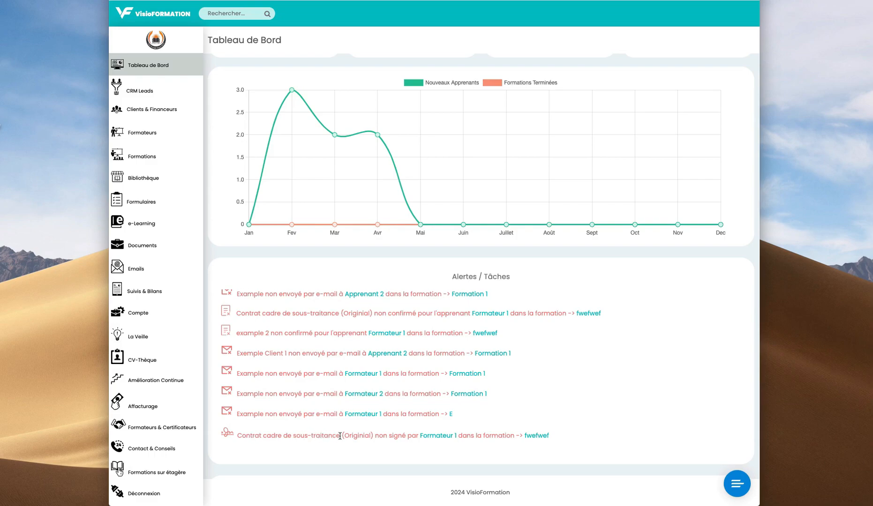
scroll(249, 415, "up", 5)
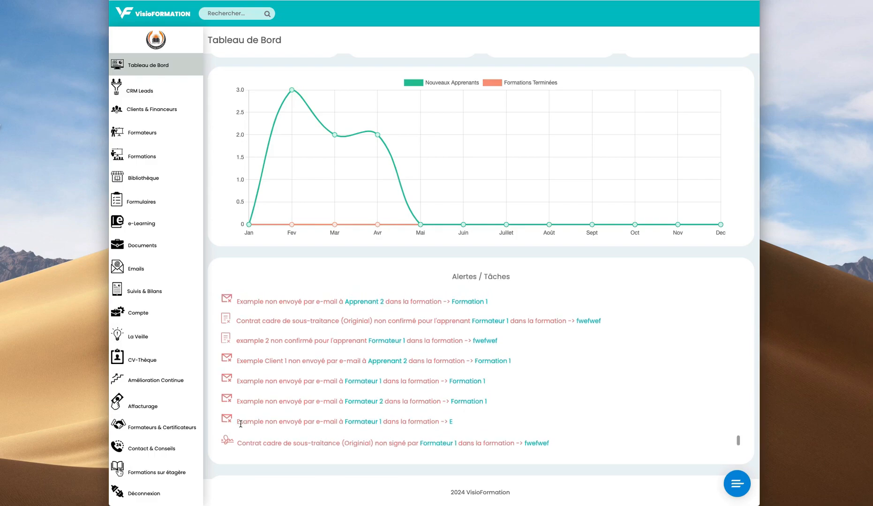
left_click_drag(237, 341, 323, 340)
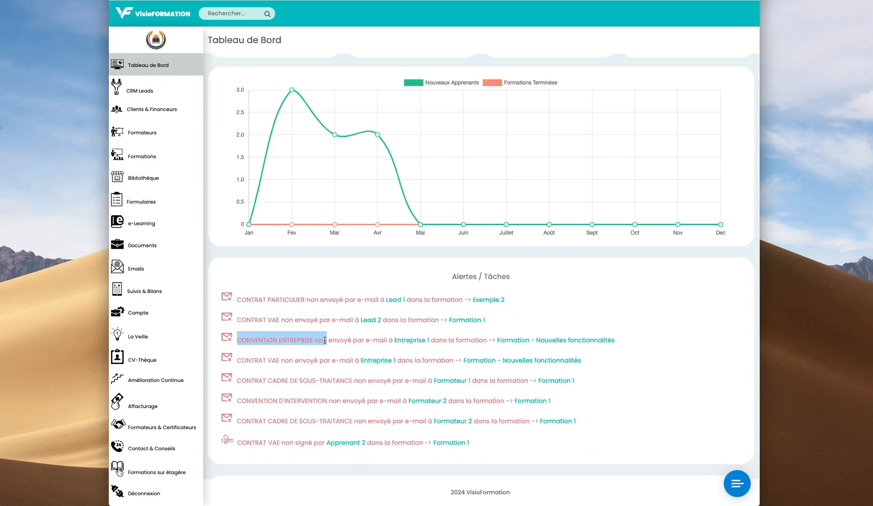
scroll(370, 345, "down", 6)
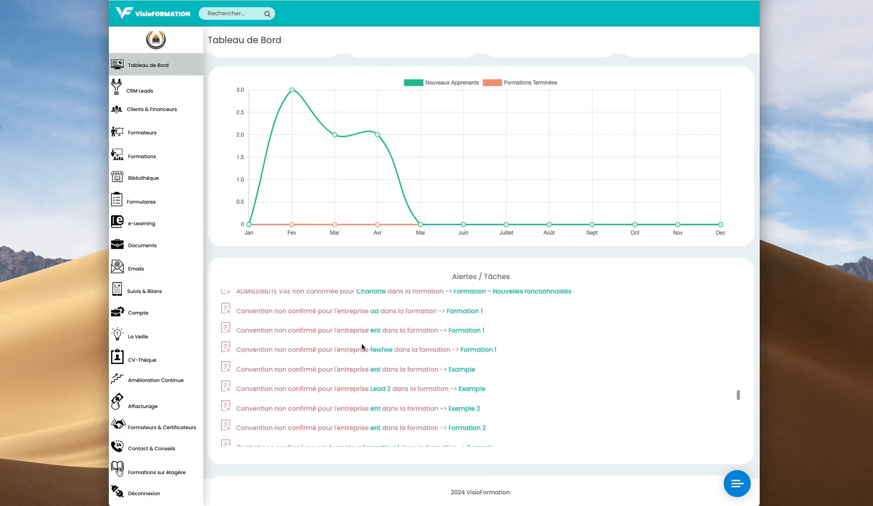
left_click_drag(237, 331, 298, 334)
scroll(311, 348, "up", 5)
double_click(244, 341)
left_click_drag(244, 341, 339, 342)
- Highlight the Questionnaire, evaluation and missing trainer-signature alerts, then clear the highlight
scroll(315, 345, "down", 6)
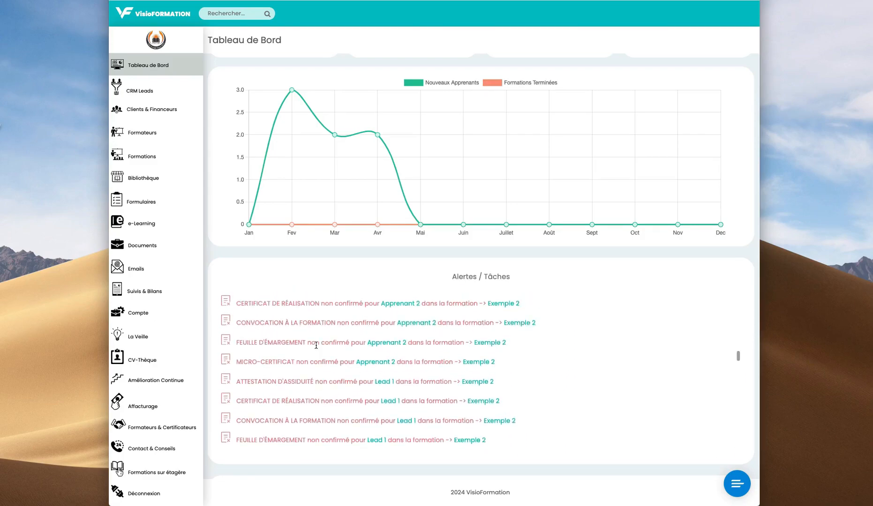
scroll(312, 344, "down", 5)
double_click(256, 416)
left_click_drag(309, 416, 341, 416)
scroll(336, 408, "down", 10)
left_click_drag(234, 343, 379, 347)
scroll(370, 350, "up", 6)
scroll(272, 384, "down", 1)
left_click_drag(234, 394, 381, 395)
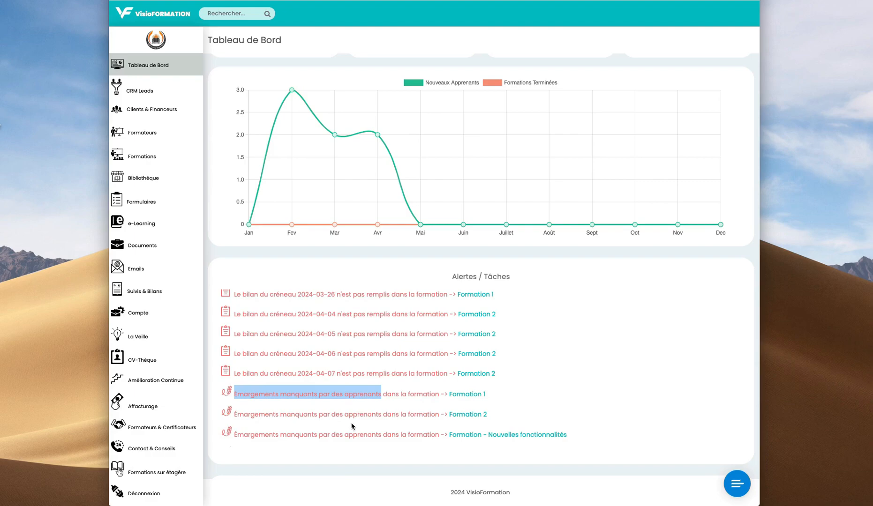
scroll(352, 426, "down", 2)
double_click(353, 409)
scroll(350, 402, "up", 3)
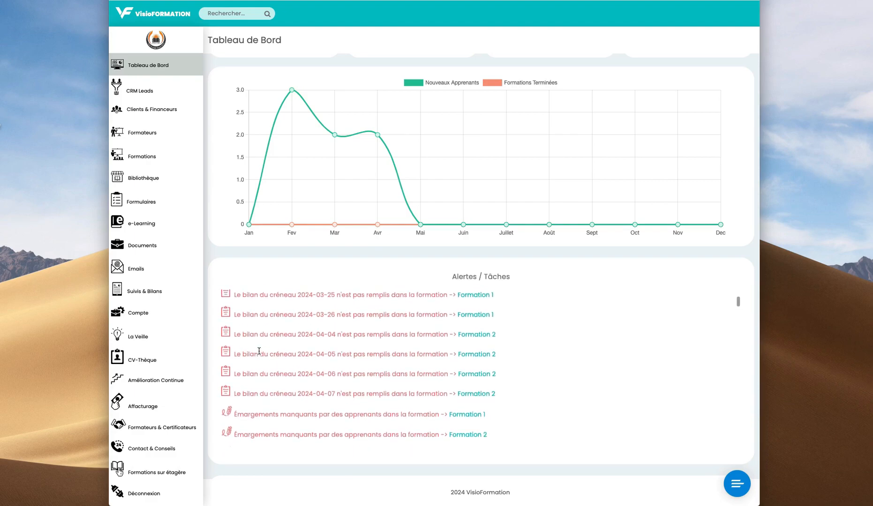
left_click_drag(250, 358, 342, 355)
left_click(378, 356)
- Open a learner's profile from the dashboard alerts
scroll(365, 371, "up", 3)
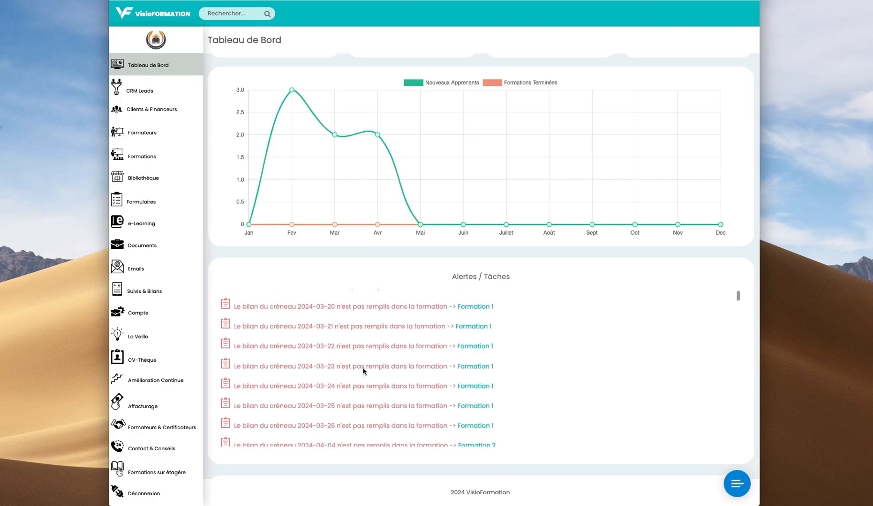
scroll(371, 364, "down", 15)
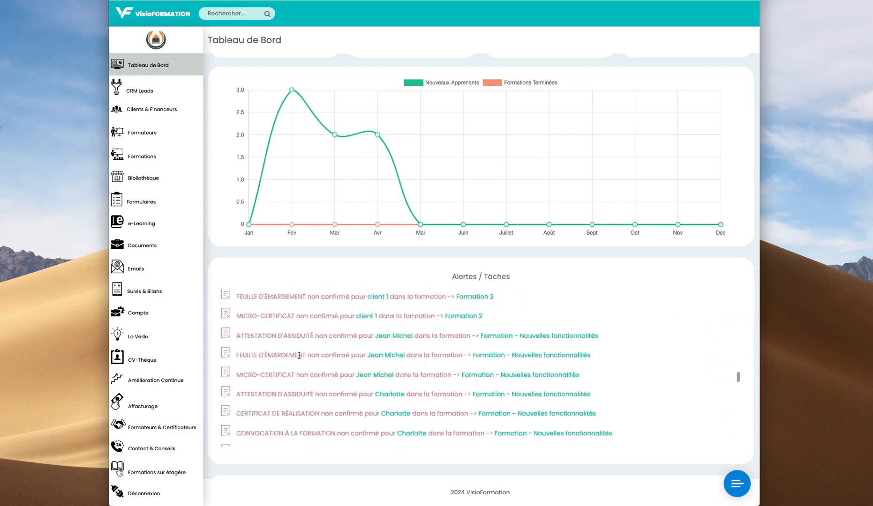
scroll(358, 356, "up", 15)
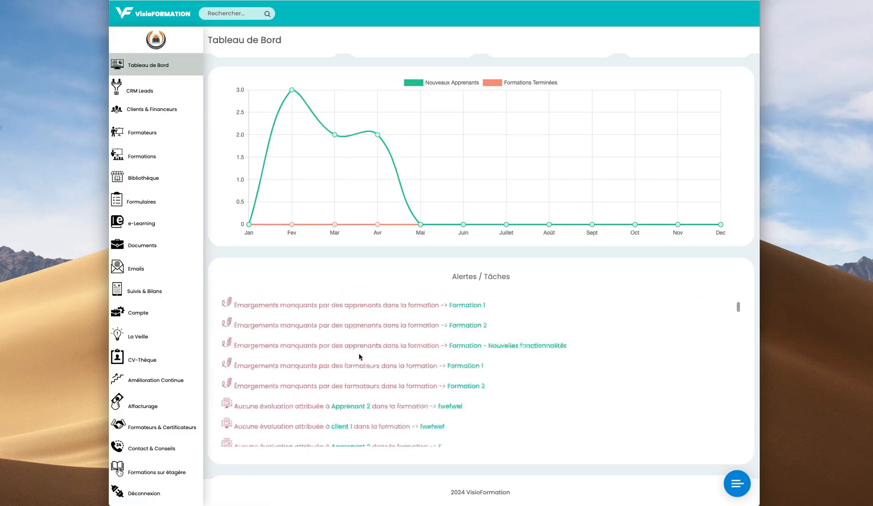
scroll(363, 361, "down", 10)
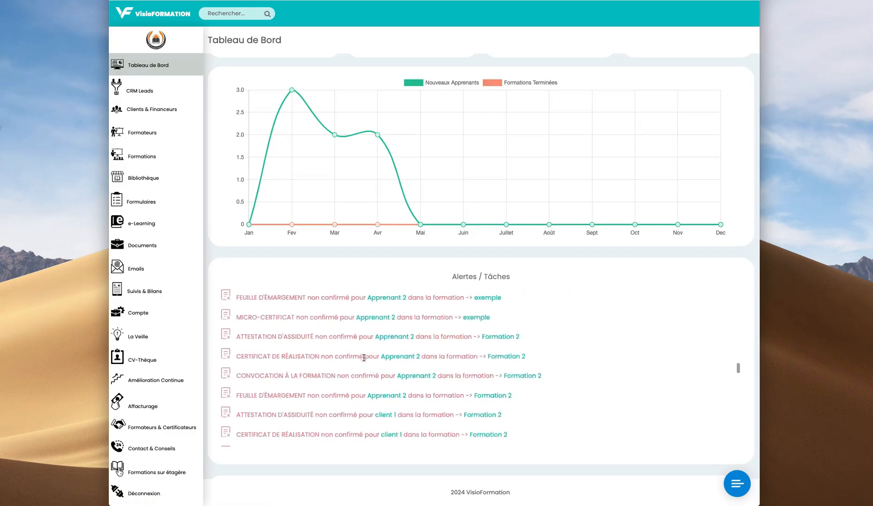
scroll(364, 361, "up", 10)
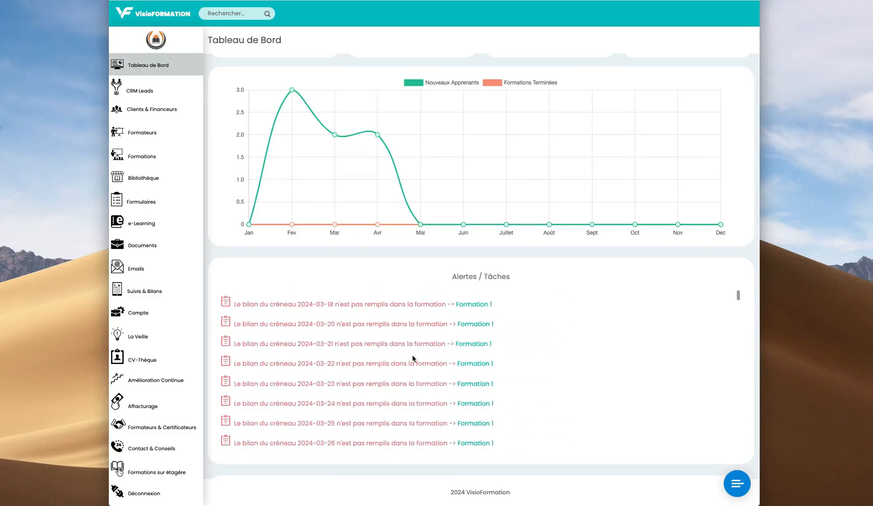
scroll(384, 356, "down", 5)
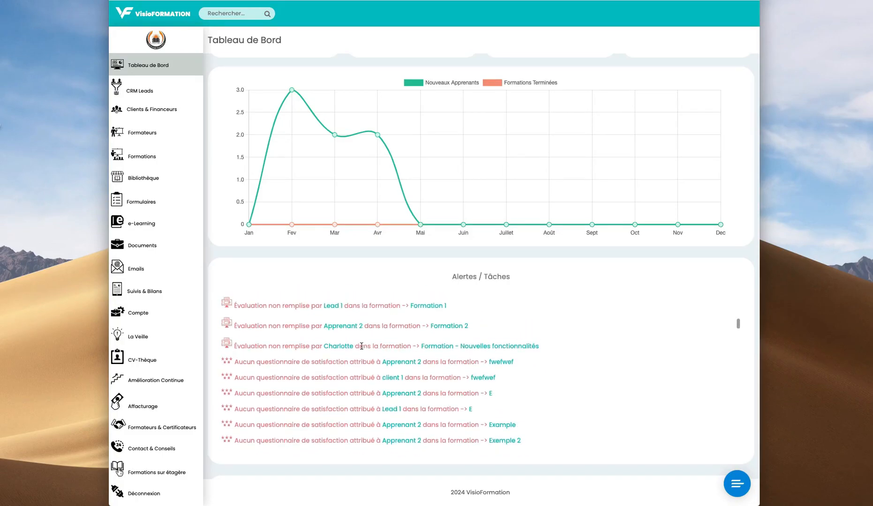
left_click(335, 347)
- Open a training's management page from its alert, then return to the dashboard
scroll(458, 353, "down", 1)
left_click(453, 349)
scroll(421, 366, "down", 5)
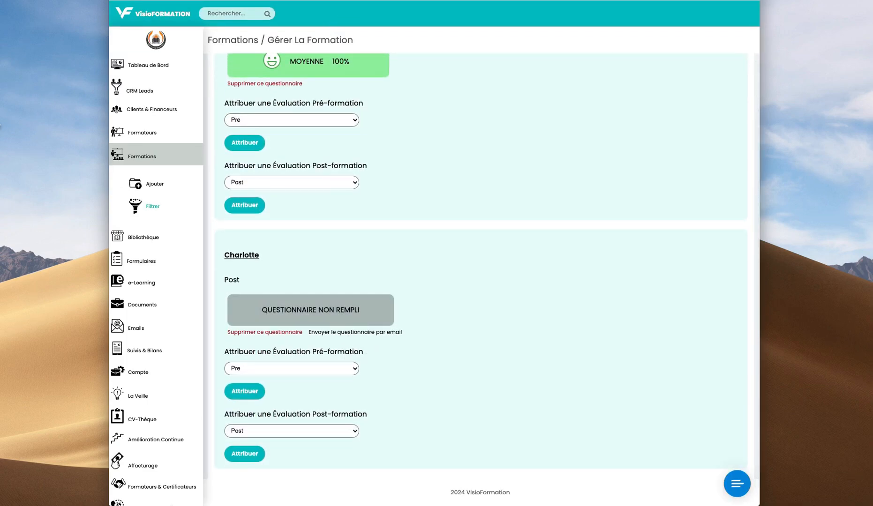
key("alt+Left")
scroll(368, 355, "down", 10)
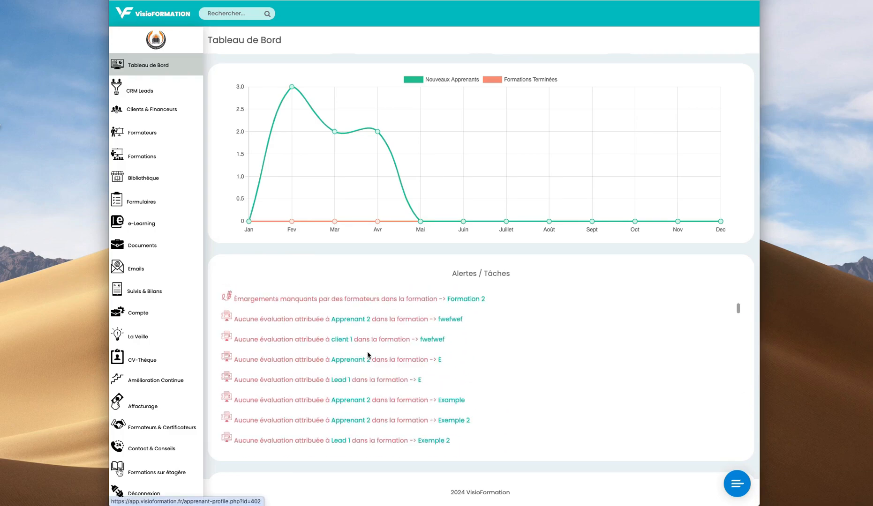
scroll(367, 354, "down", 10)
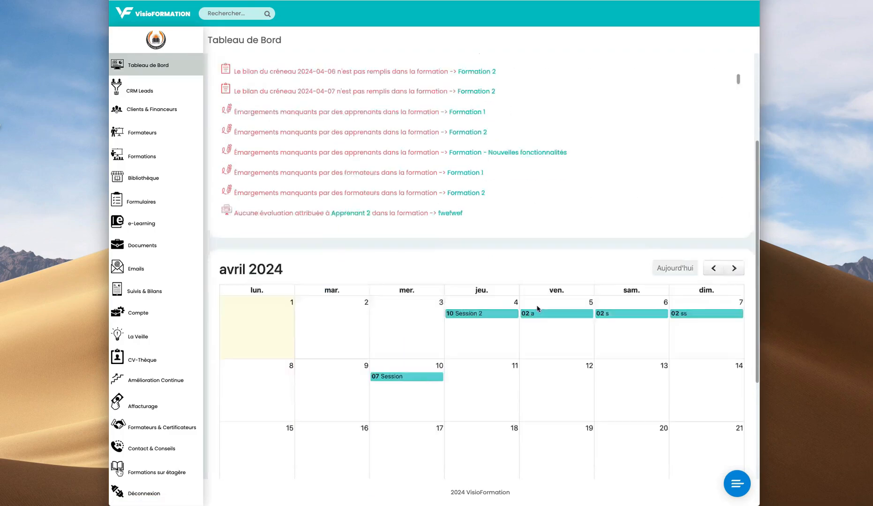
scroll(503, 329, "up", 10)
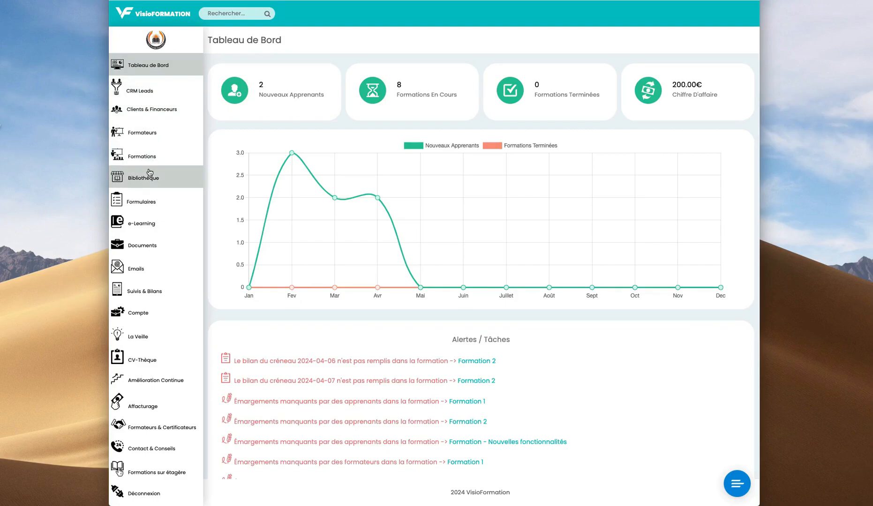
- Download the template from Clients & Financeurs > Importer des Apprenants and open it in Excel
left_click(157, 112)
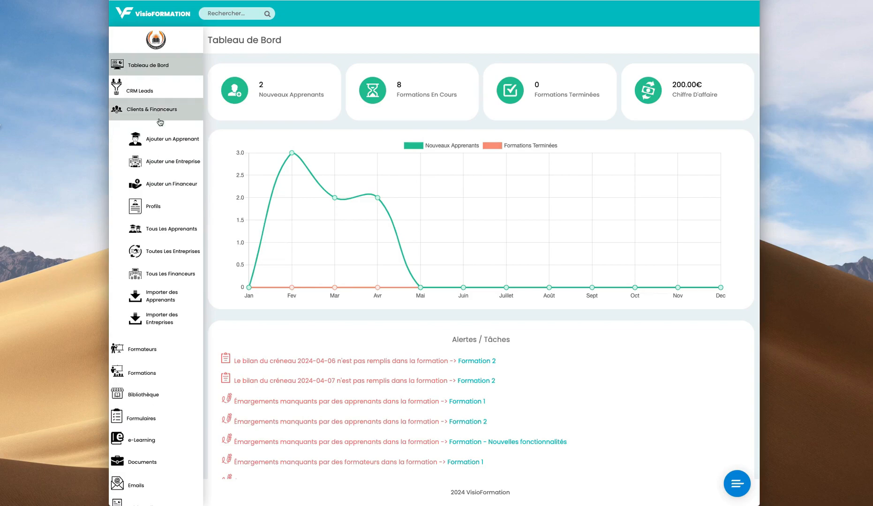
left_click(154, 303)
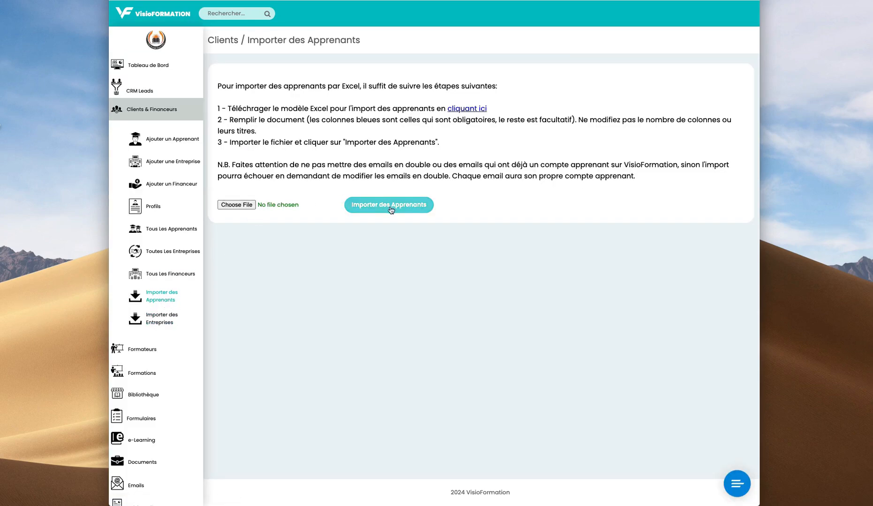
left_click(466, 110)
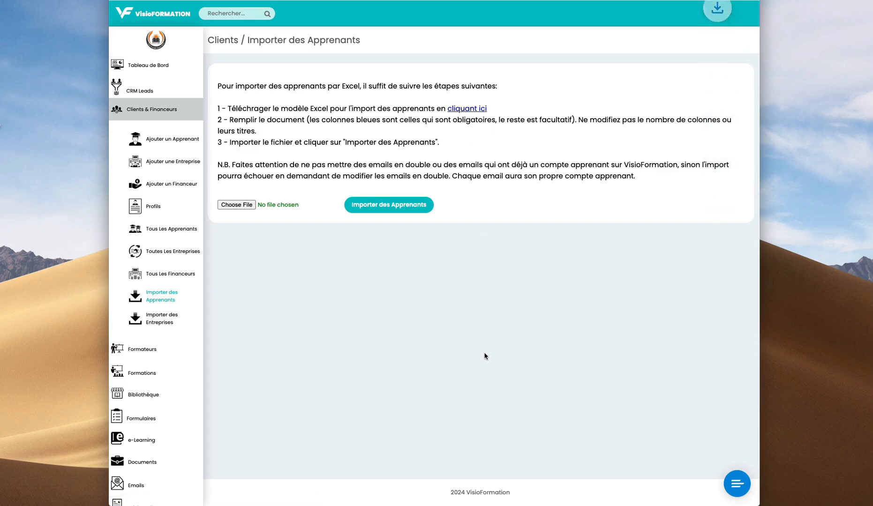
left_click(673, 15)
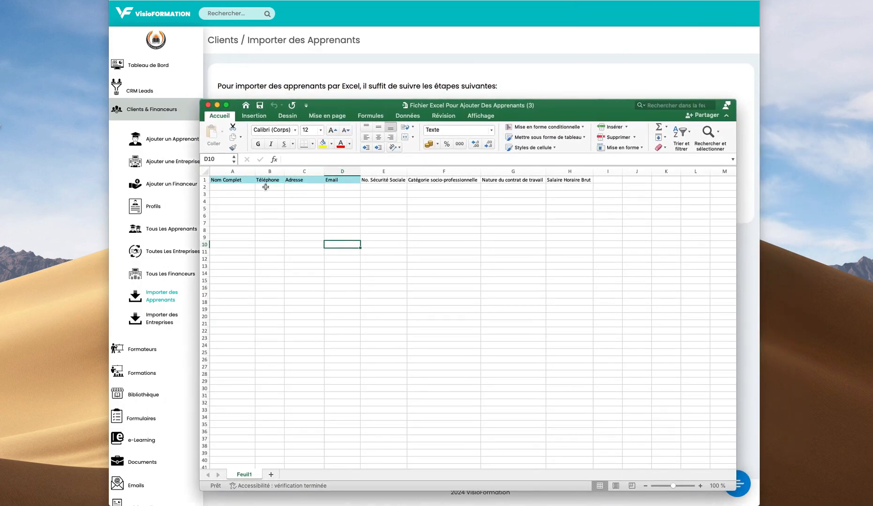
left_click_drag(224, 179, 342, 180)
- Select the required fields A2:D2 and the optional fields F2:H2 in the learner template
left_click(348, 188)
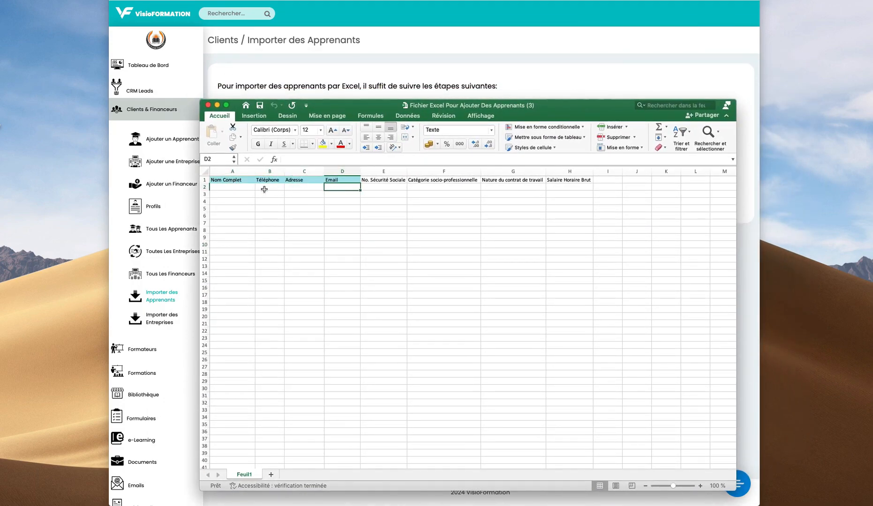
left_click_drag(232, 187, 331, 249)
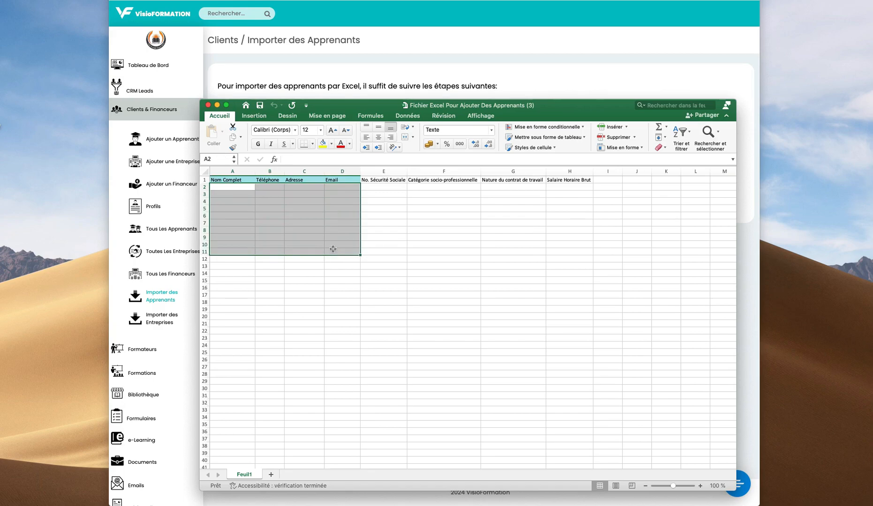
left_click(239, 194)
left_click_drag(371, 187, 586, 187)
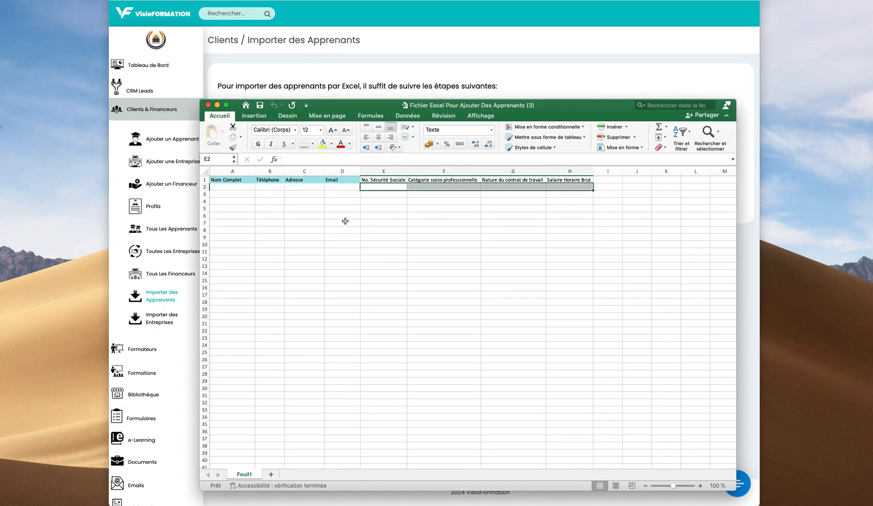
left_click_drag(232, 188, 387, 188)
left_click(468, 188)
left_click_drag(572, 188, 375, 187)
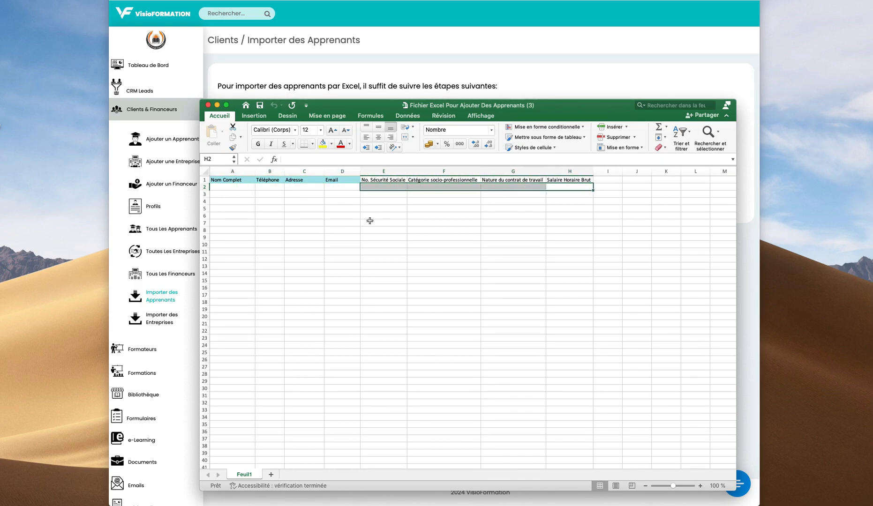
left_click(371, 222)
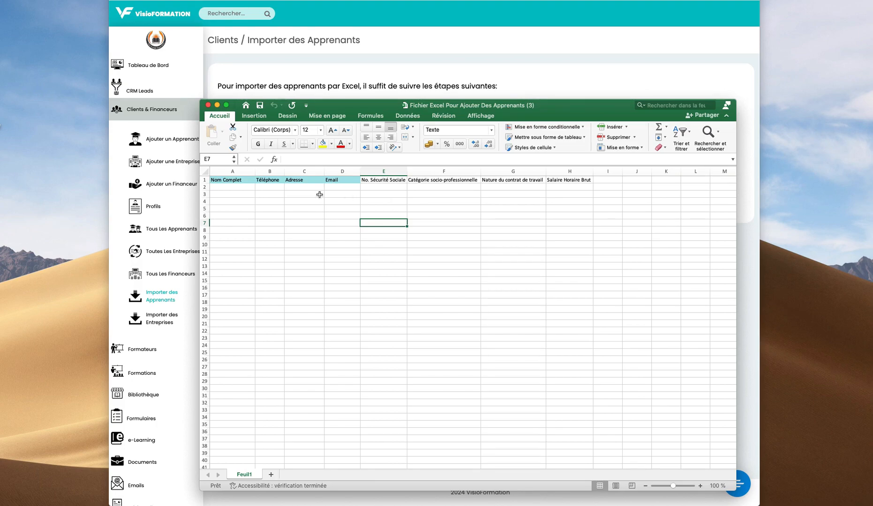
- Select cell A2, several column B cells and cell D2 in the Email column
left_click(230, 190)
left_click(280, 195)
left_click(260, 232)
left_click(269, 281)
left_click(270, 308)
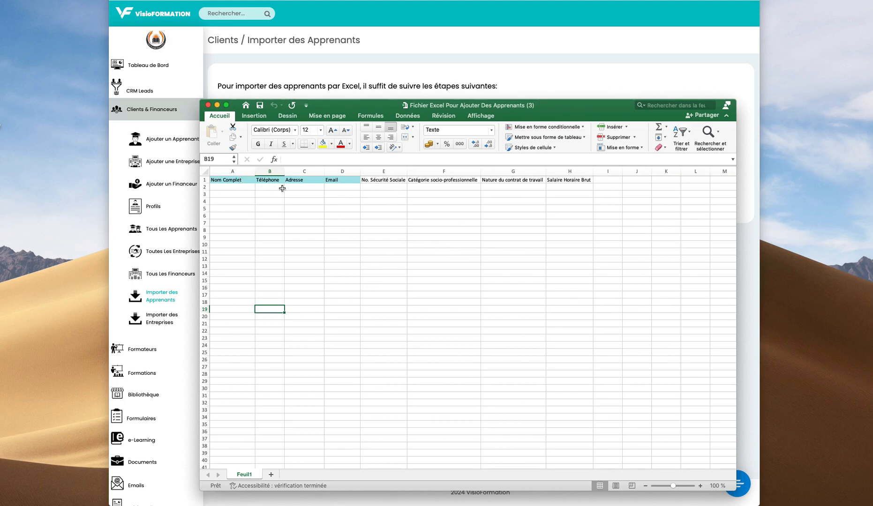
left_click(342, 187)
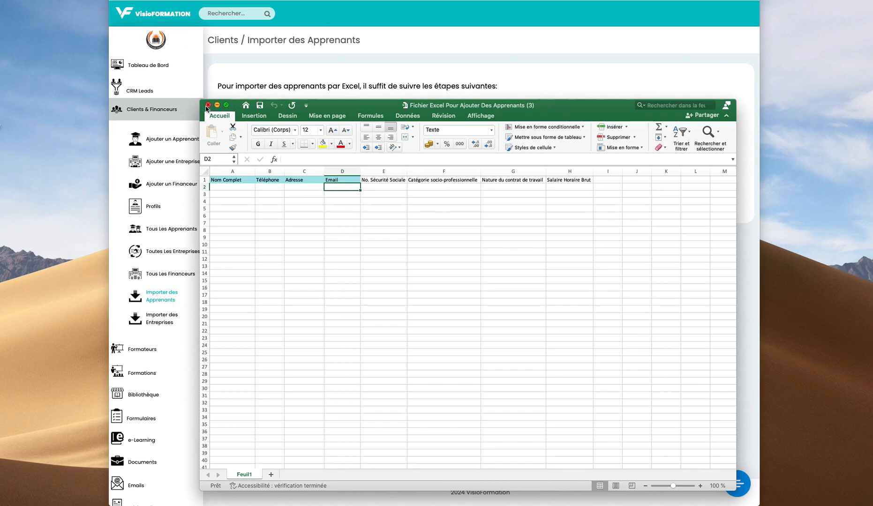
- Step across row 2 from Nom Complet to Email, then close the empty workbook
left_click(226, 188)
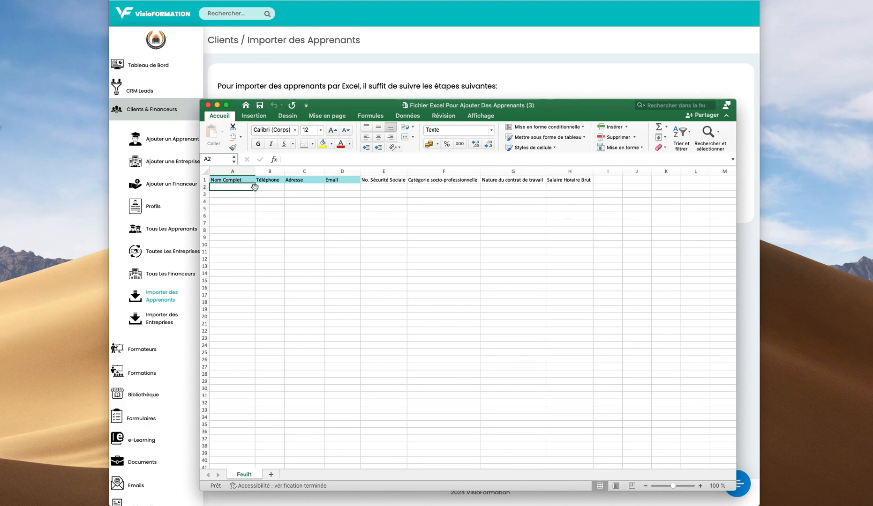
left_click(270, 190)
left_click(307, 189)
left_click(342, 188)
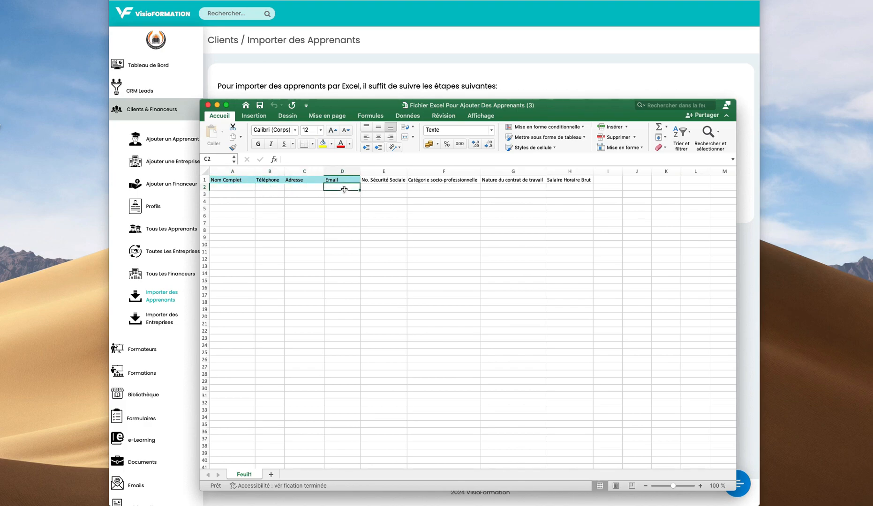
left_click(208, 105)
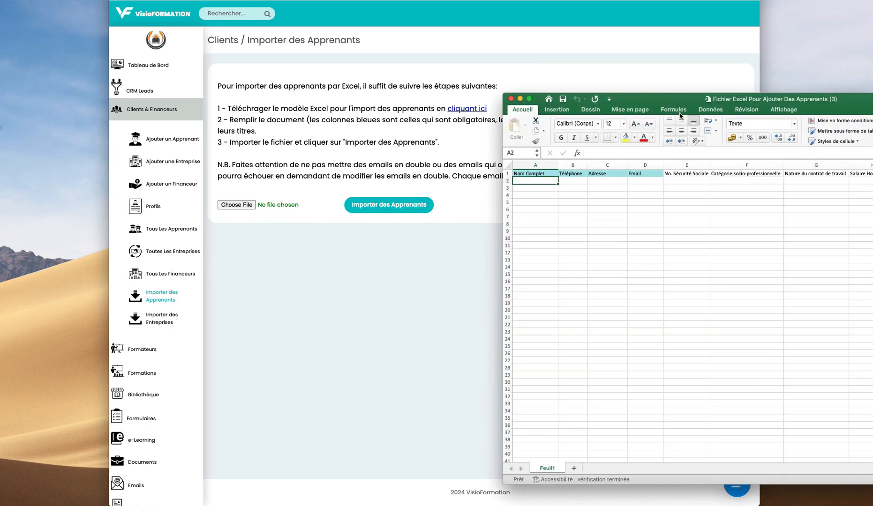
- Enter name Exemple, phone 0000000 and address exemple in row 2
left_click_drag(679, 103, 601, 106)
type("Exemple")
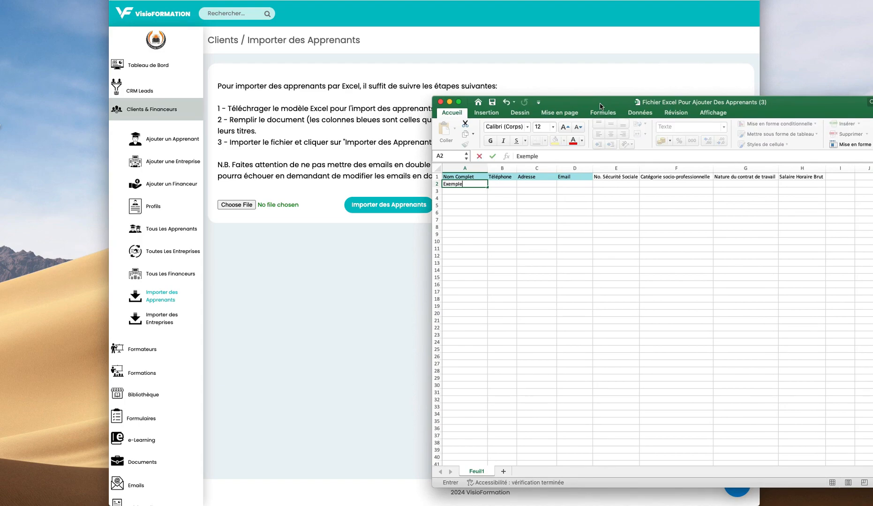
key("Tab")
type("0")
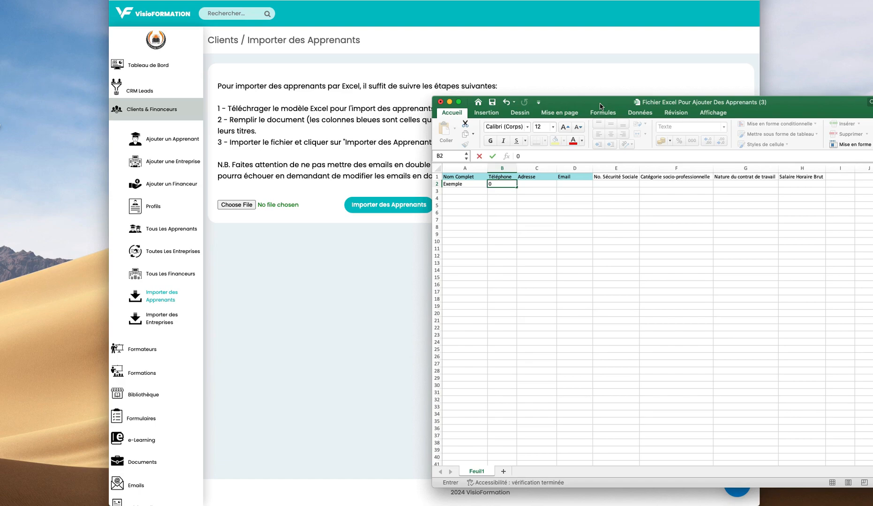
type("000000")
key("Tab")
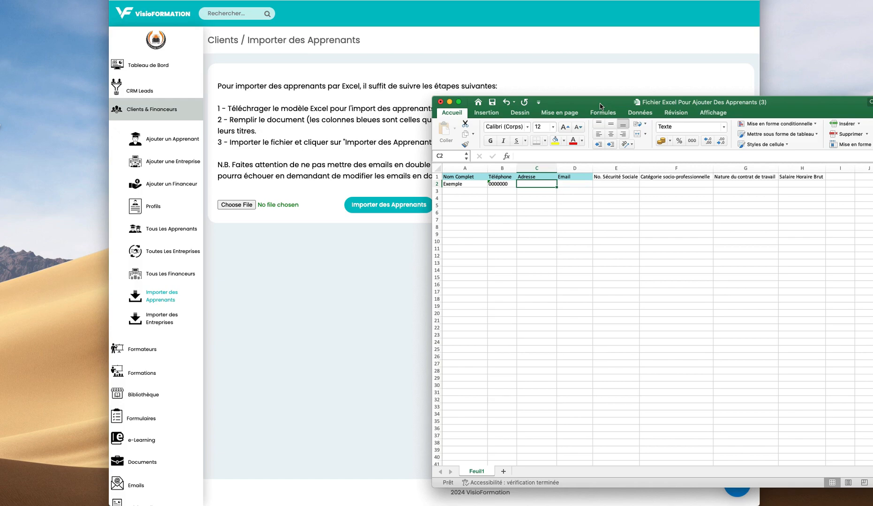
type("exemple")
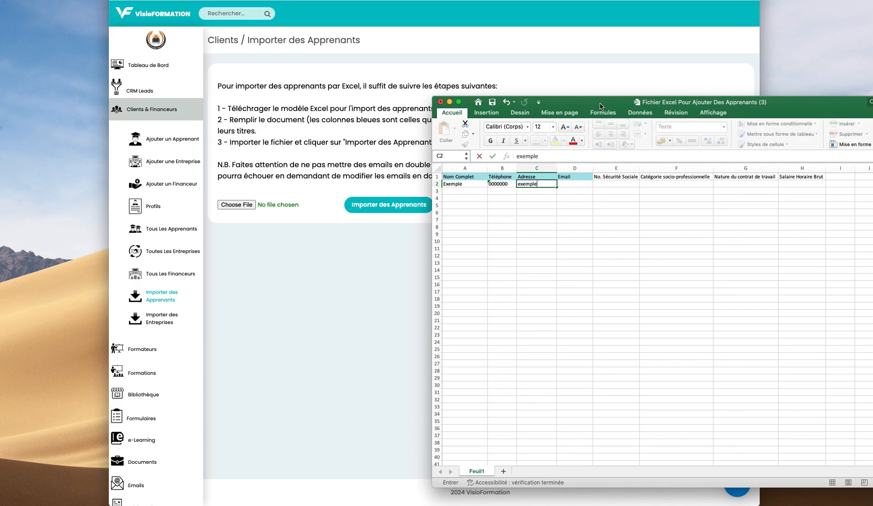
key("Tab")
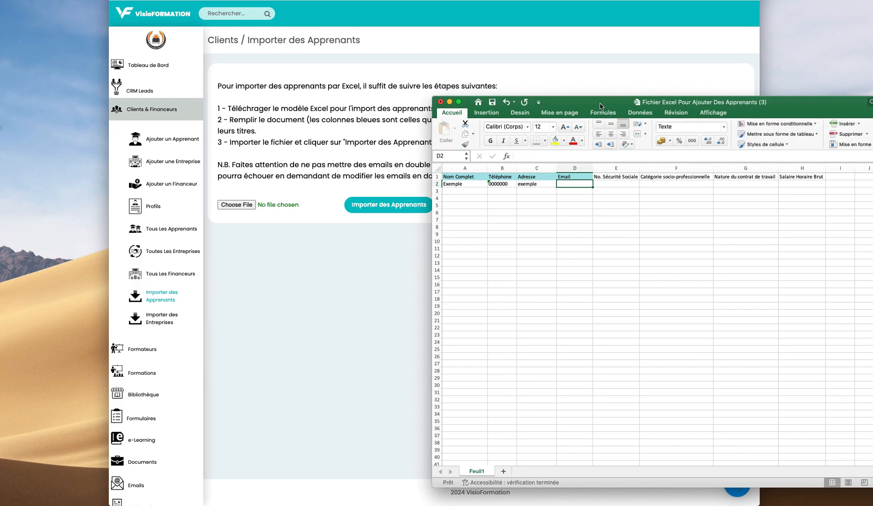
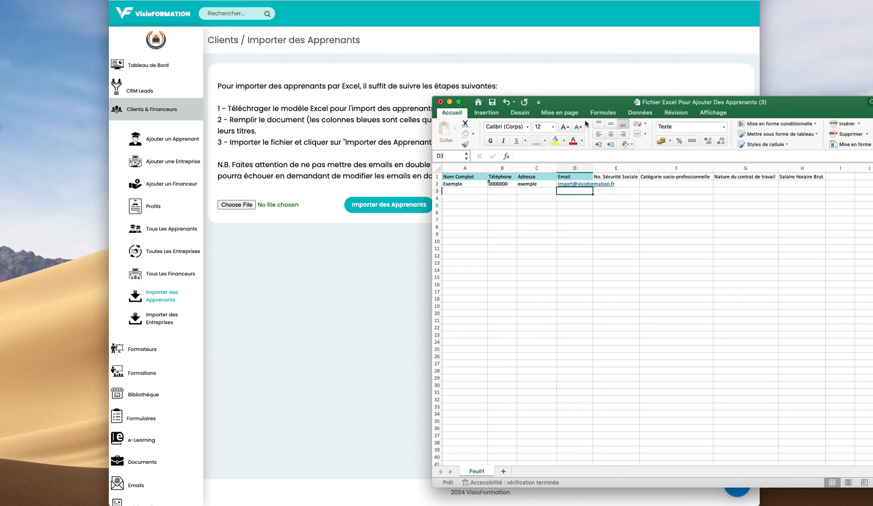
- Enter the sample email in D2 and widen column D to fit it
double_click(596, 176)
left_click(595, 167)
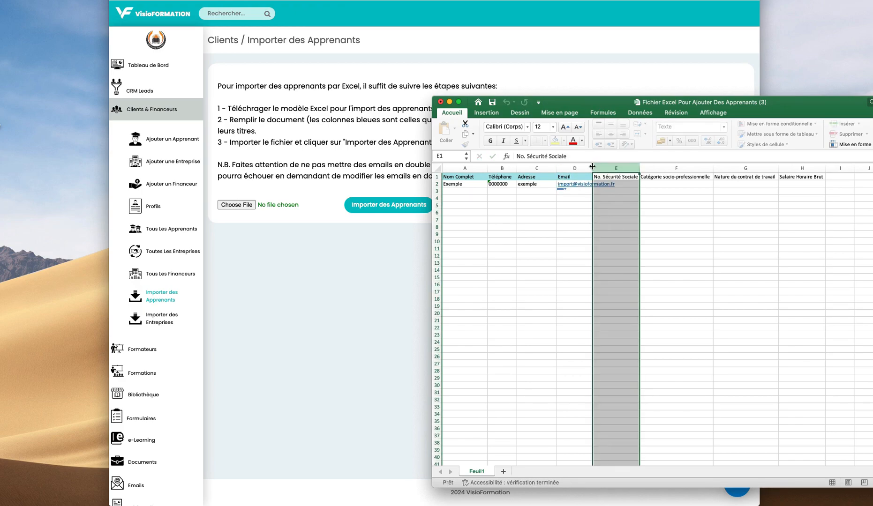
double_click(593, 167)
left_click(554, 212)
- Copy the Exemple row A2:D2 into row 3
left_click_drag(471, 185, 594, 181)
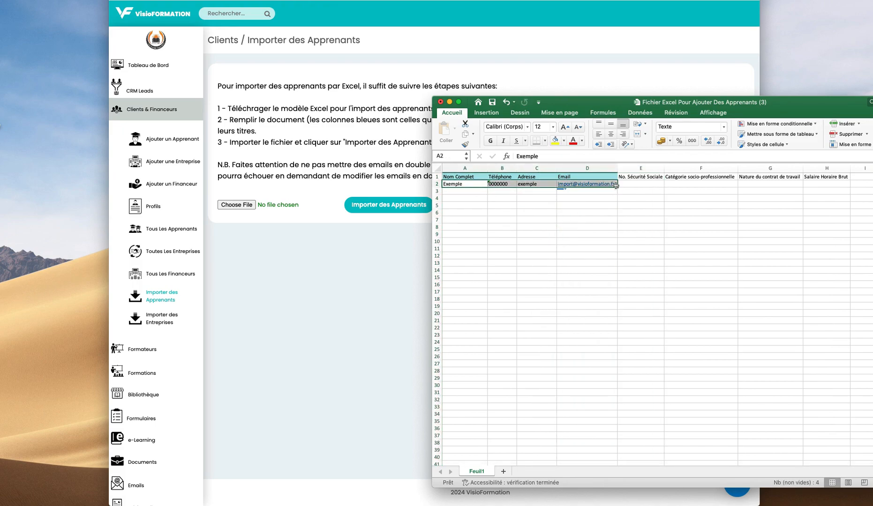
key("super+c")
left_click(464, 191)
key("super+v")
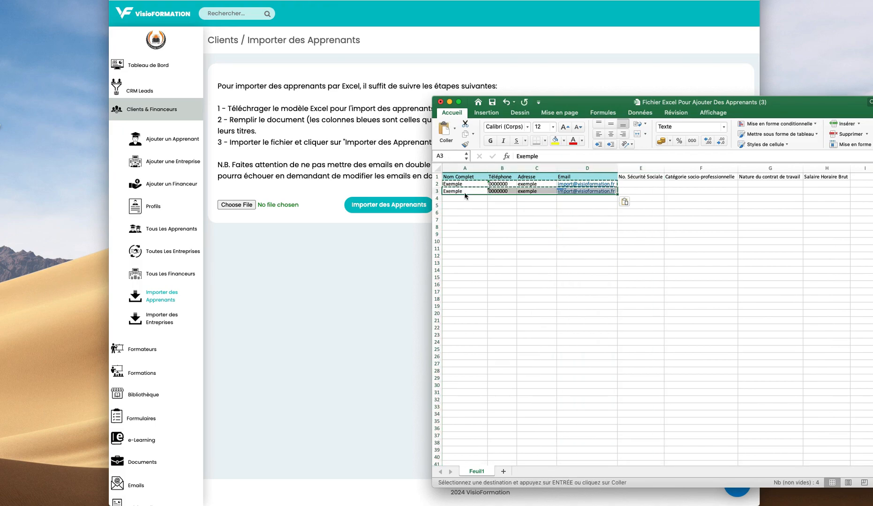
left_click(477, 191)
- Rename the copied learner to Exemple 2, change its email, and close the workbook
double_click(476, 192)
type("2")
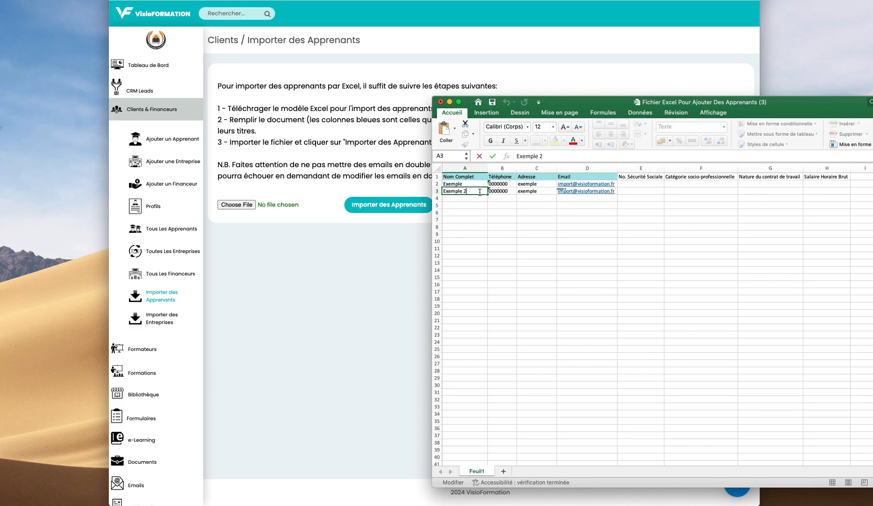
left_click(536, 227)
left_click(555, 190)
key("Right")
left_click(535, 156)
type("2")
left_click(525, 208)
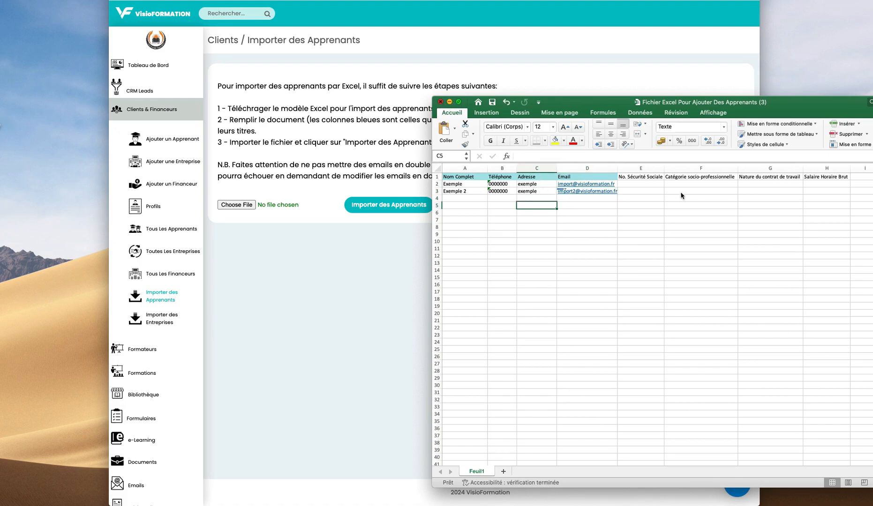
left_click(440, 101)
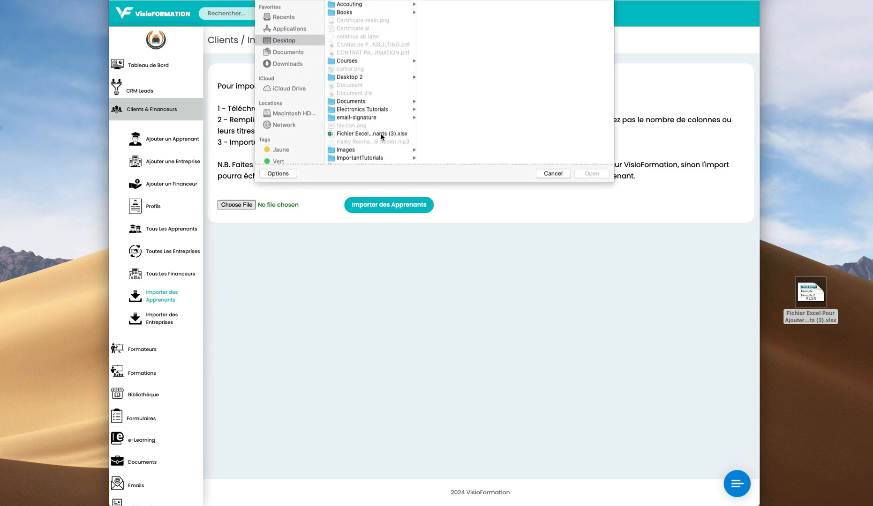
- Attach Fichier Excel Pour Ajouter Des Apprenants (3).xlsx and import the learners
double_click(364, 154)
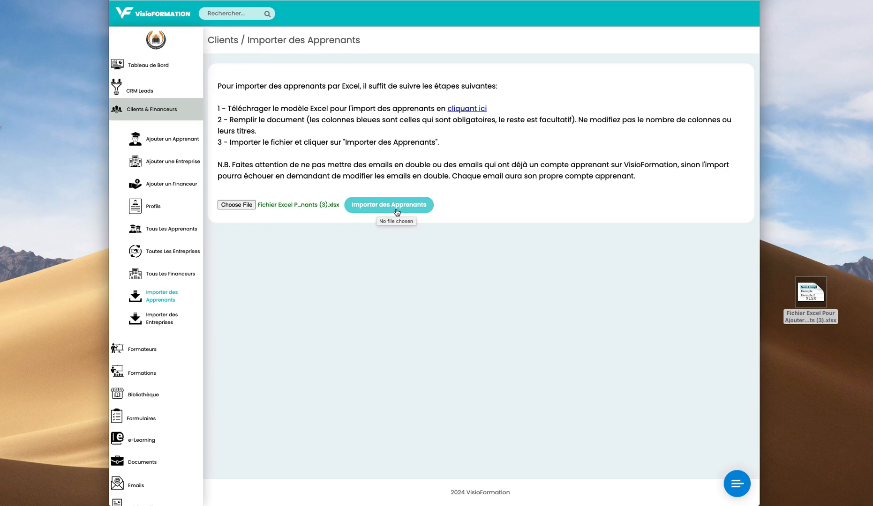
left_click(396, 212)
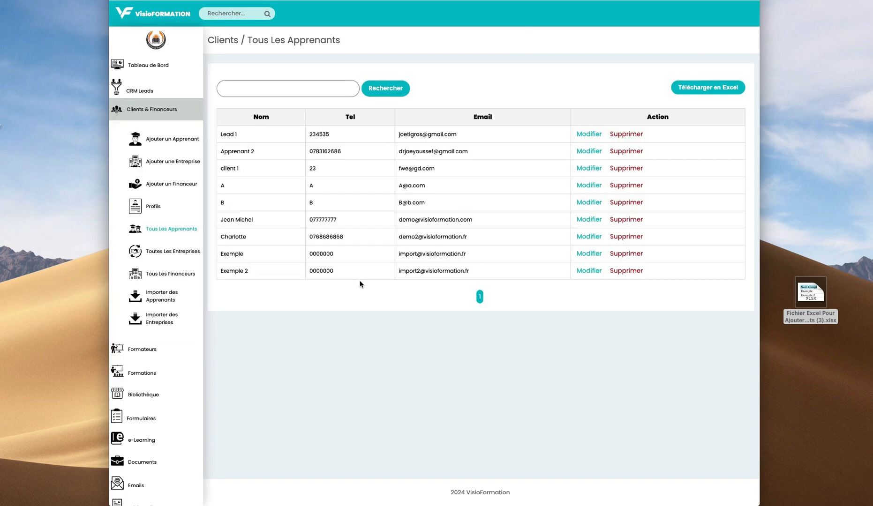
- Review the imported Exemple and Exemple 2 names, phone and email, then go to Importer des Entreprises
double_click(231, 256)
triple_click(235, 272)
double_click(332, 254)
triple_click(484, 257)
left_click(403, 273)
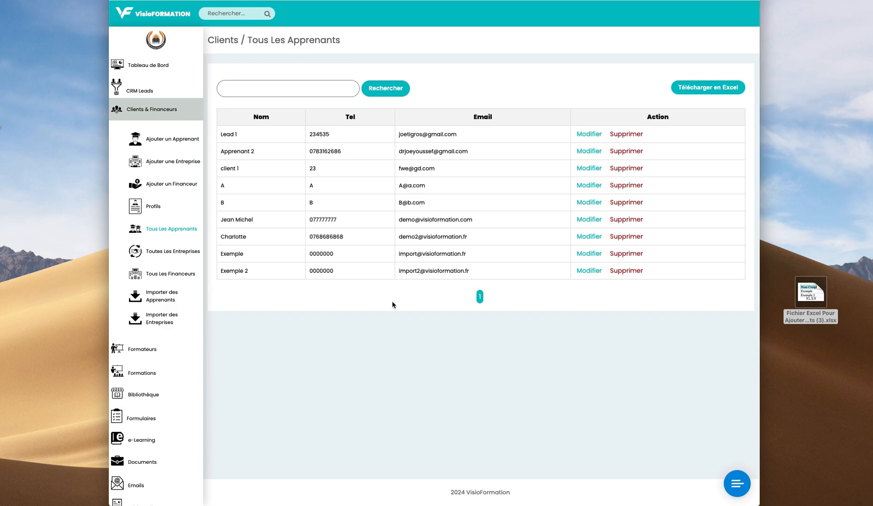
left_click(170, 318)
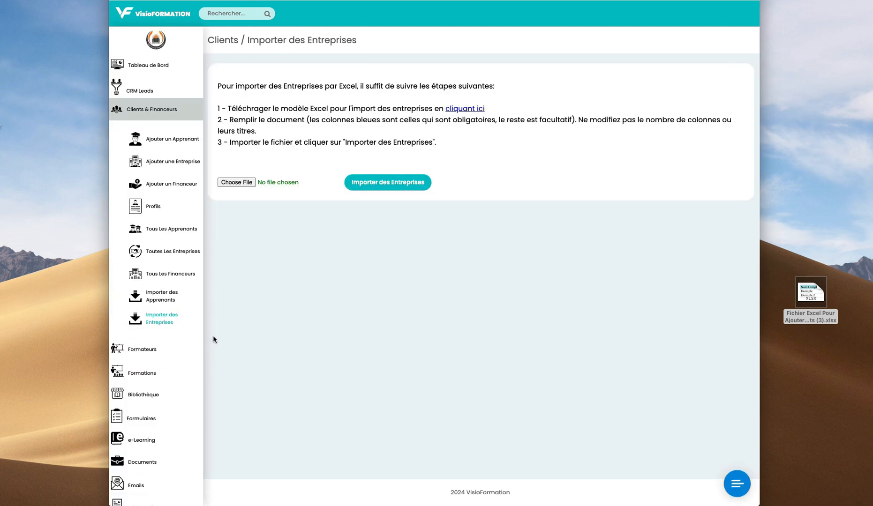
- Open the company template in Excel and mark its required and optional columns
left_click(471, 111)
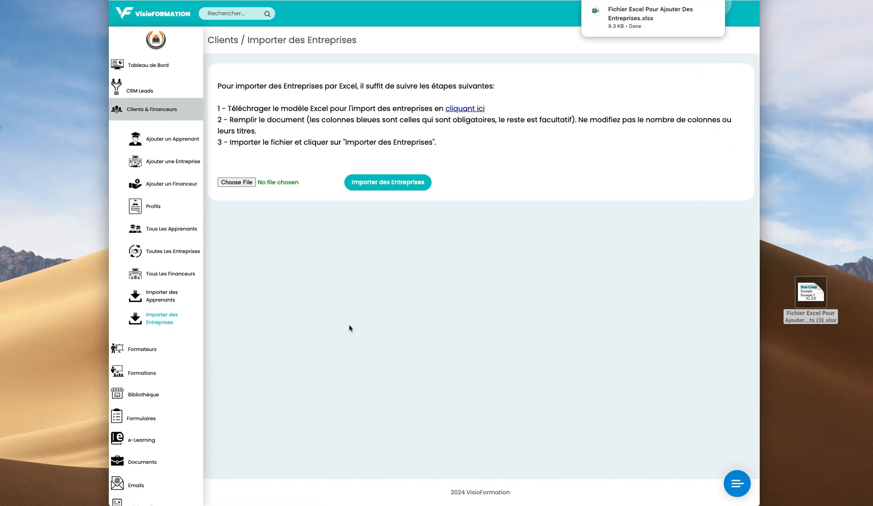
left_click(663, 19)
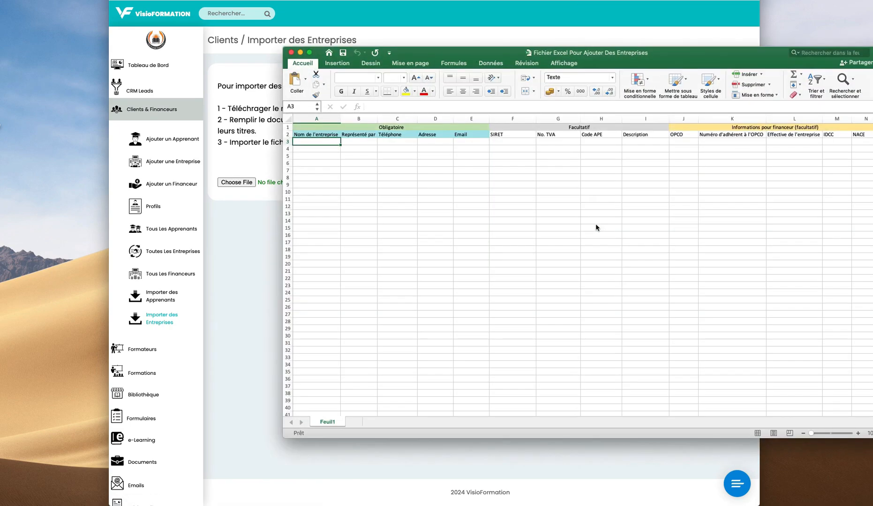
left_click_drag(313, 136, 470, 192)
left_click_drag(507, 133, 863, 143)
left_click(792, 178)
left_click_drag(568, 54, 517, 60)
- Mark the required, optional and Email entry areas, then close the company template
left_click_drag(260, 146, 425, 249)
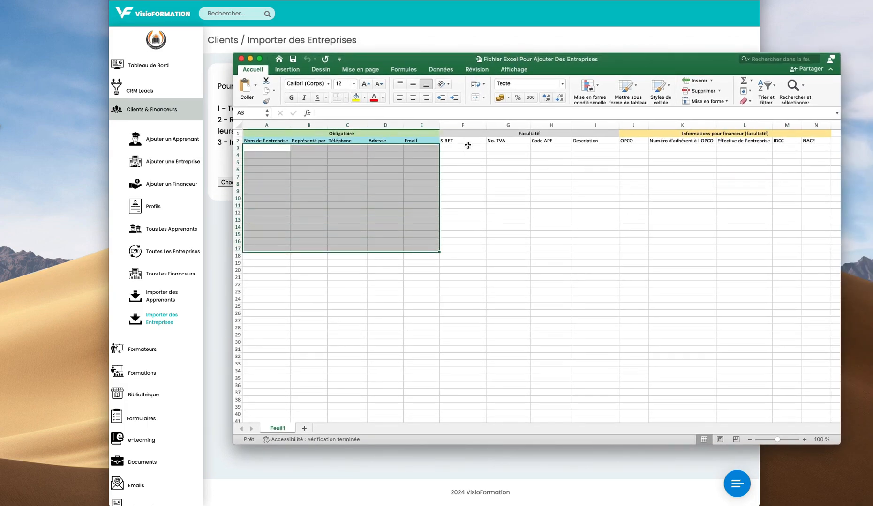
left_click_drag(472, 150, 818, 278)
left_click(347, 176)
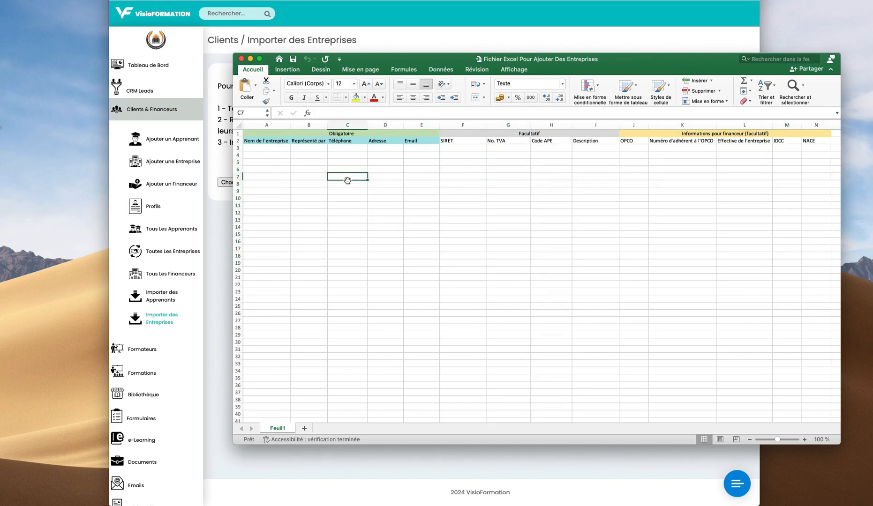
left_click_drag(419, 149, 420, 235)
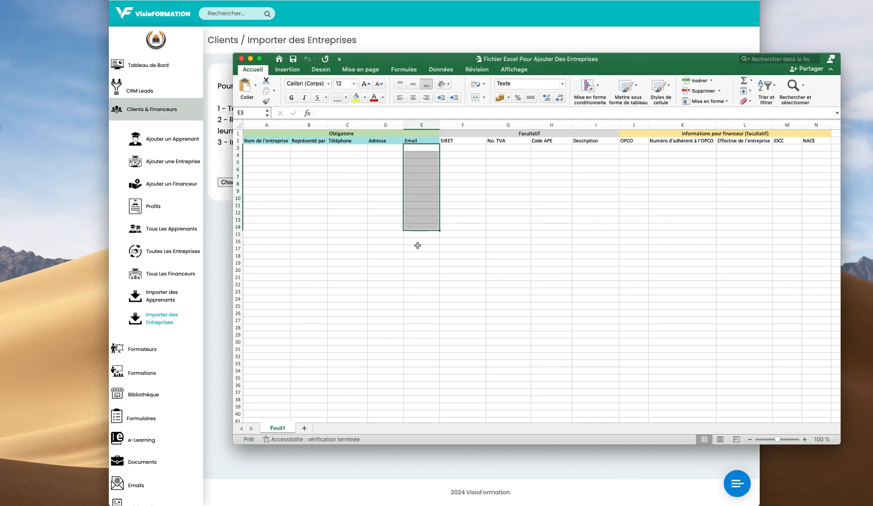
left_click(424, 250)
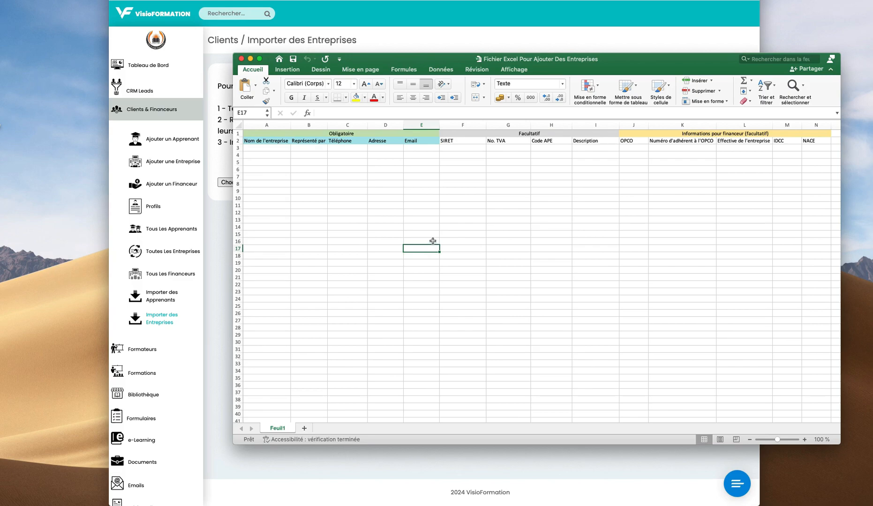
left_click(423, 148)
left_click(422, 188)
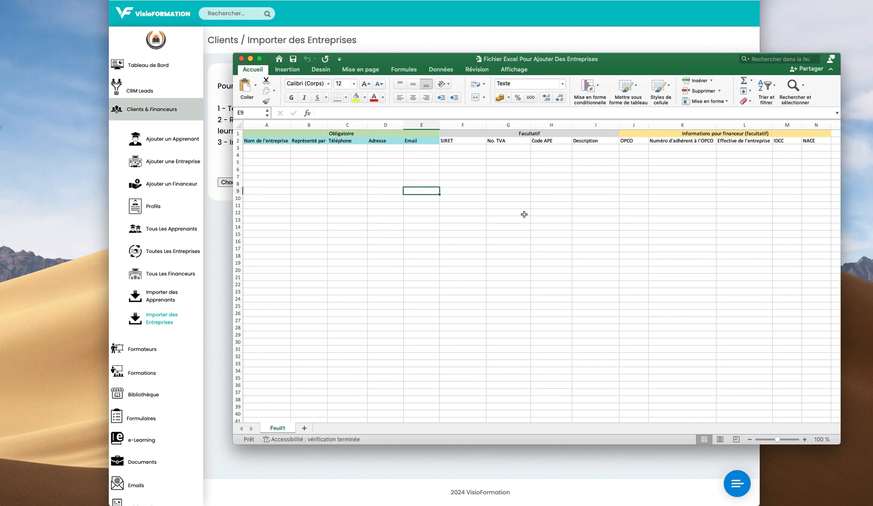
left_click(241, 59)
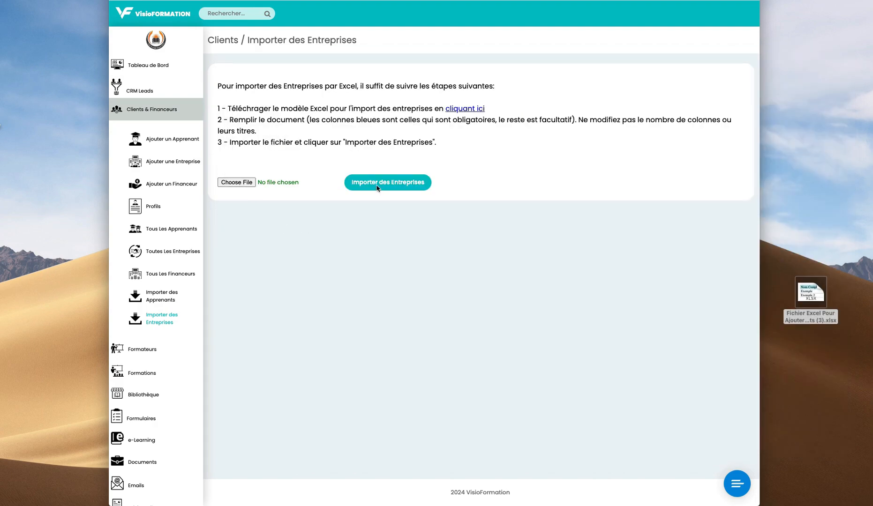